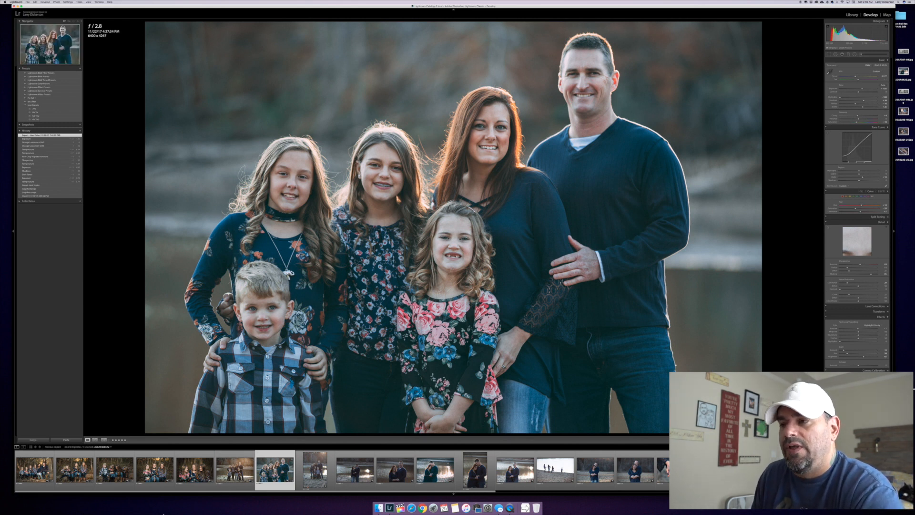
- Review the edited woodland family photos one after another in the side-by-side before/after comparison
click(34, 470)
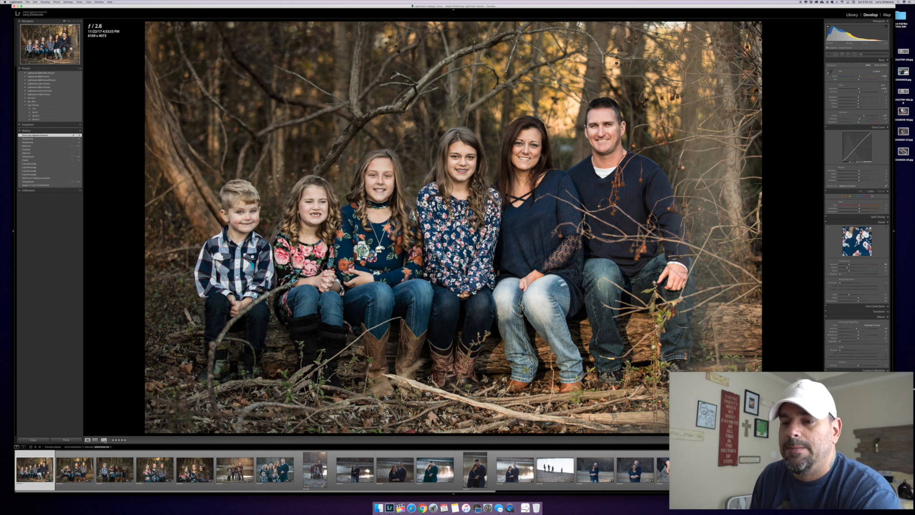
click(104, 439)
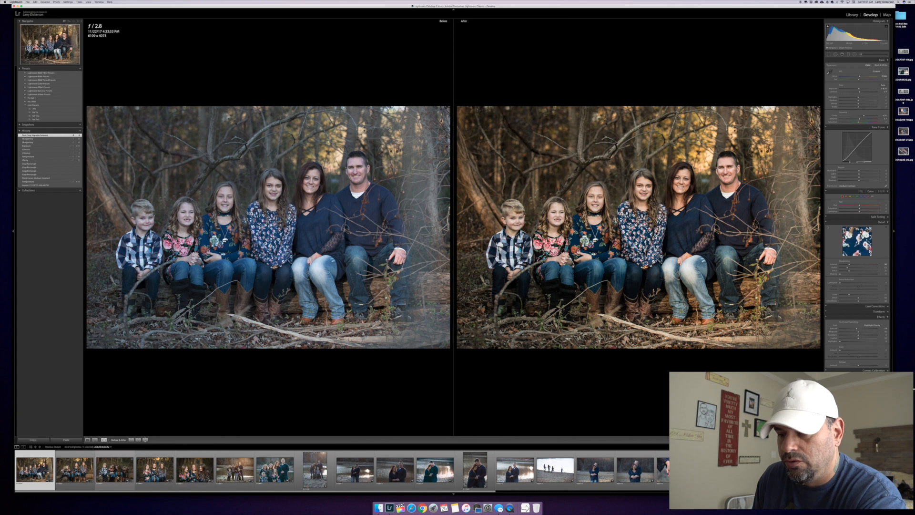
click(75, 472)
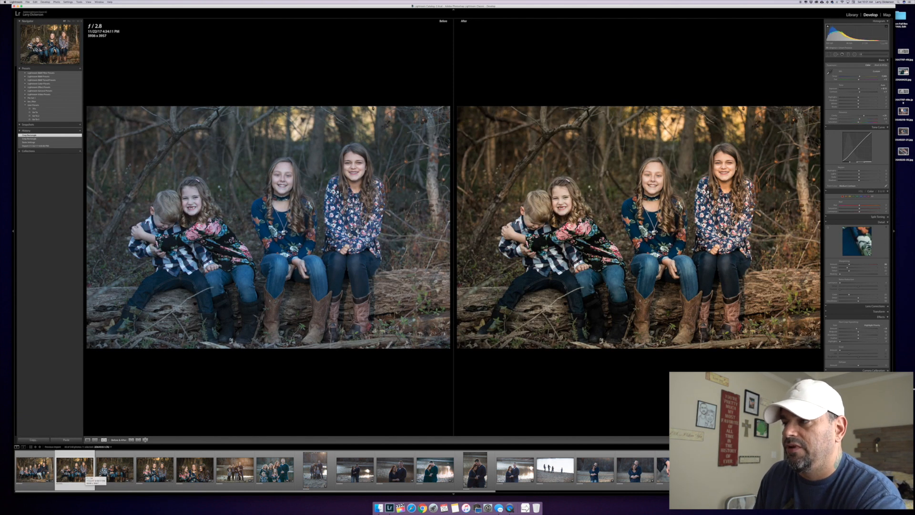
key(Right)
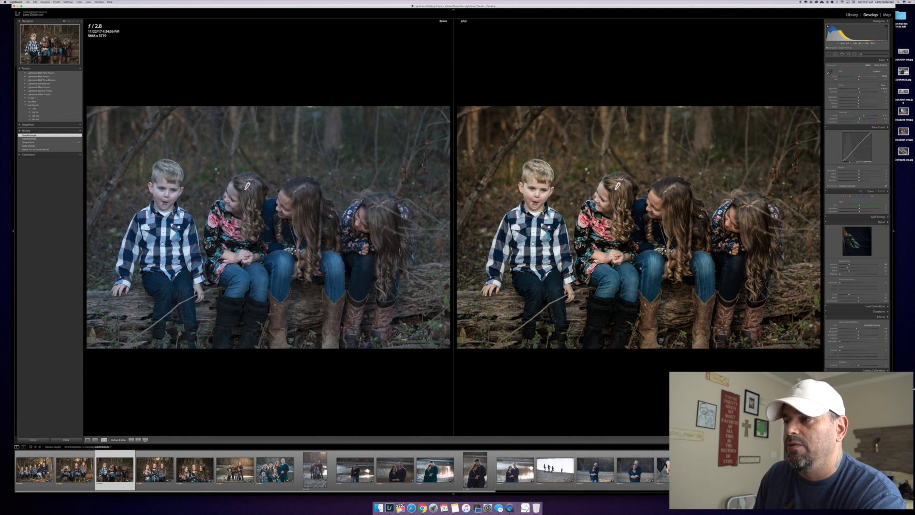
key(Right)
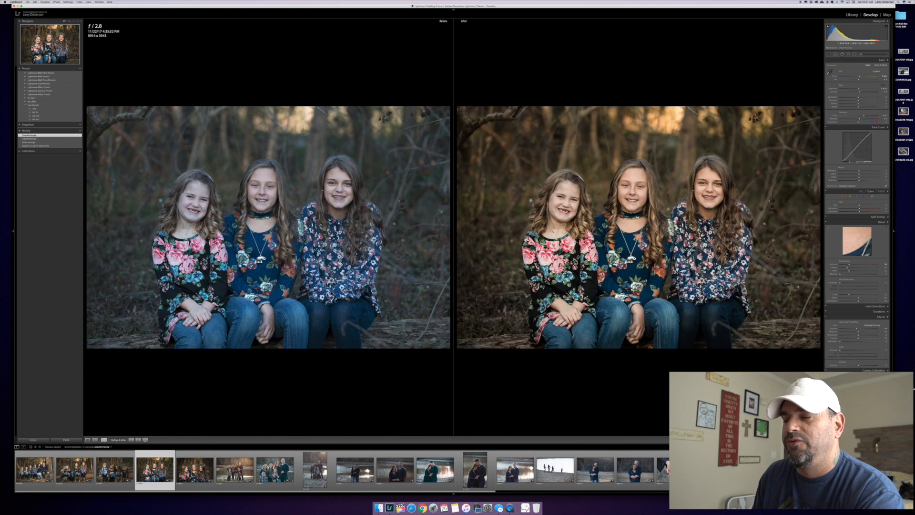
key(Right)
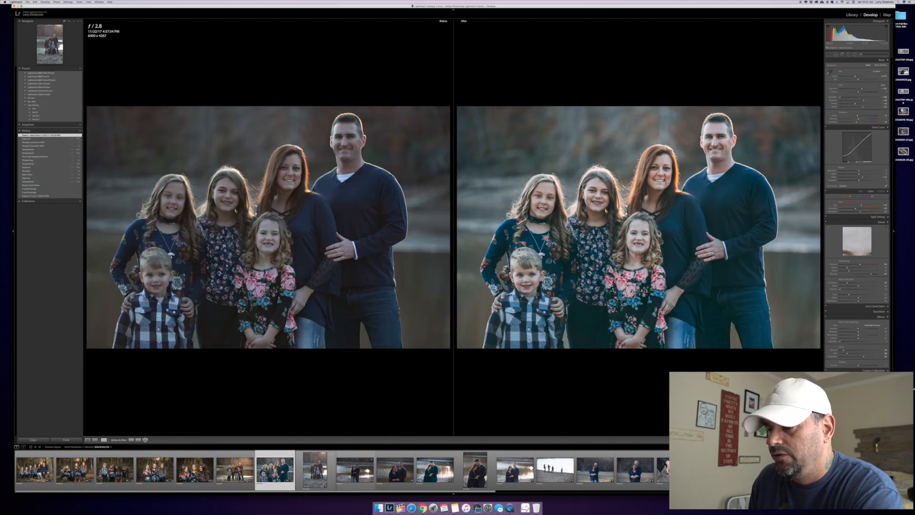
- Open the unedited vertical lakeshore family photo in single view and crop it from its upper-left corner to about 4013 x 6020 pixels
click(317, 470)
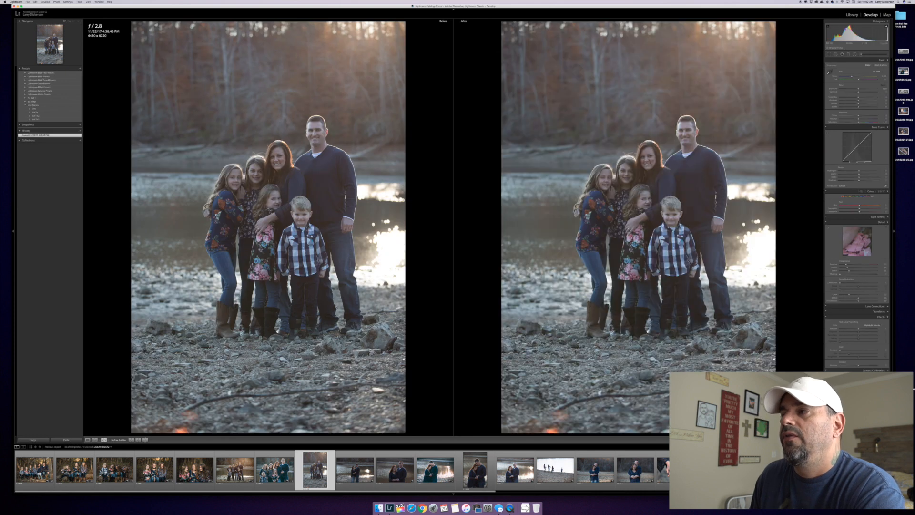
click(88, 440)
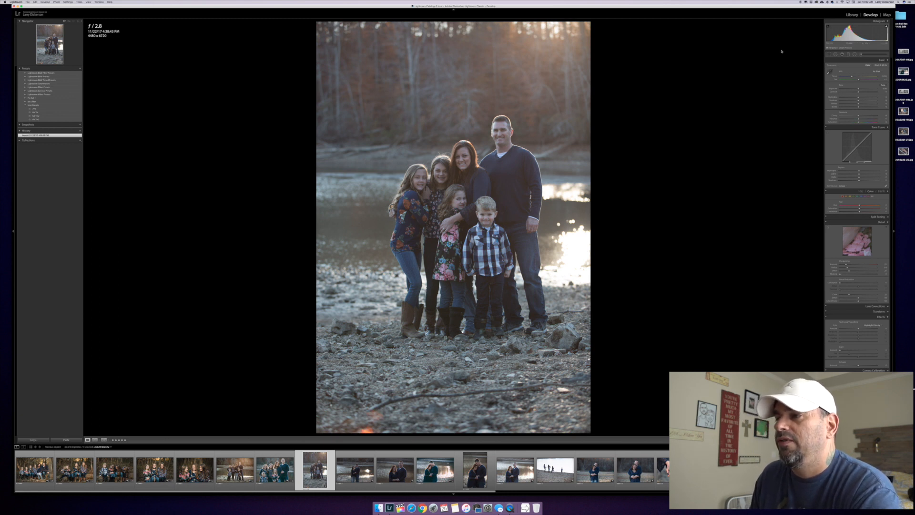
click(829, 54)
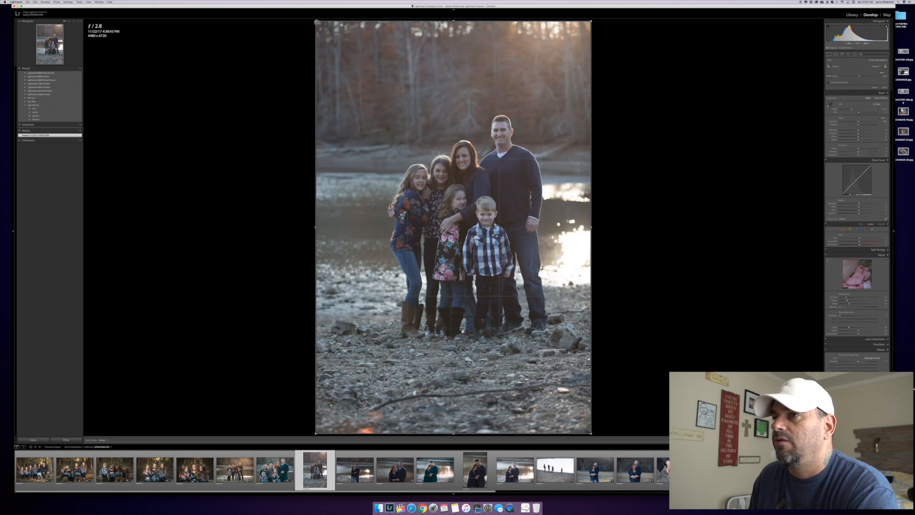
drag(316, 22, 320, 27)
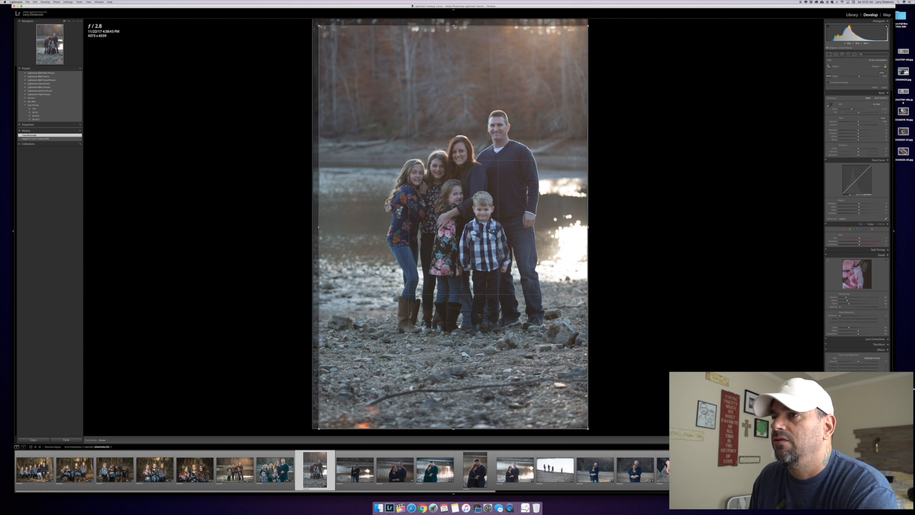
drag(321, 26, 332, 31)
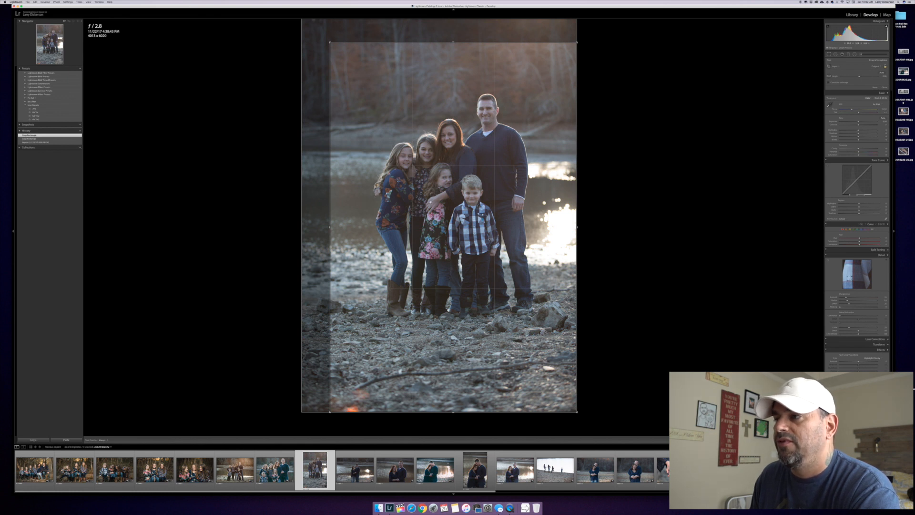
key(Return)
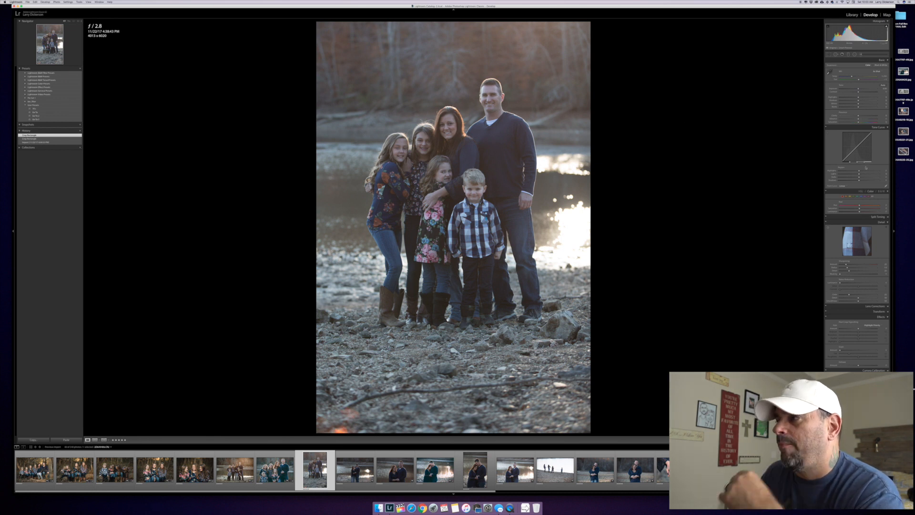
- Try the Strong Contrast point curve on the vertical lakeshore photo, then settle on Medium Contrast
click(849, 185)
click(849, 188)
click(850, 187)
click(850, 190)
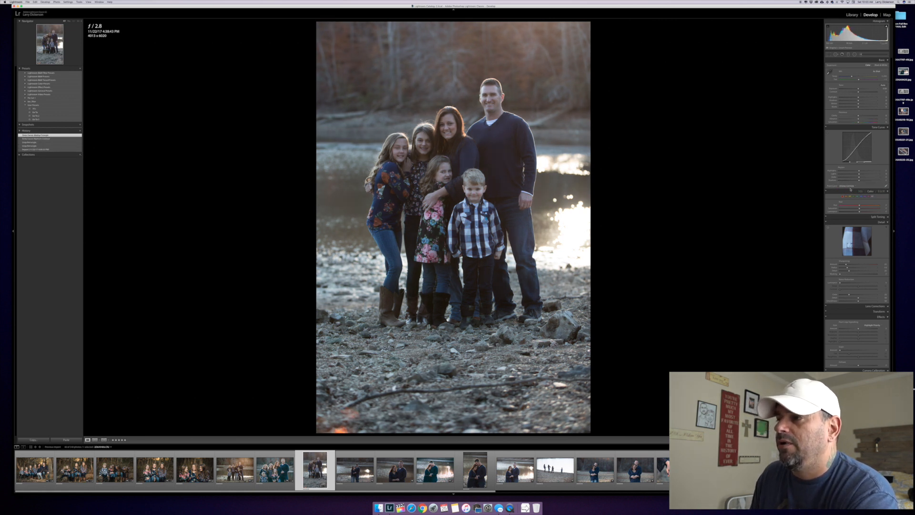
click(849, 187)
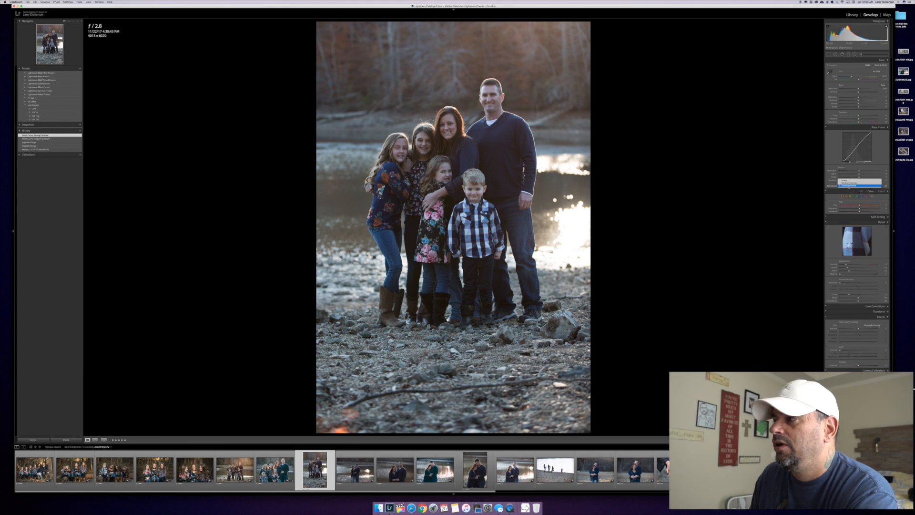
click(849, 183)
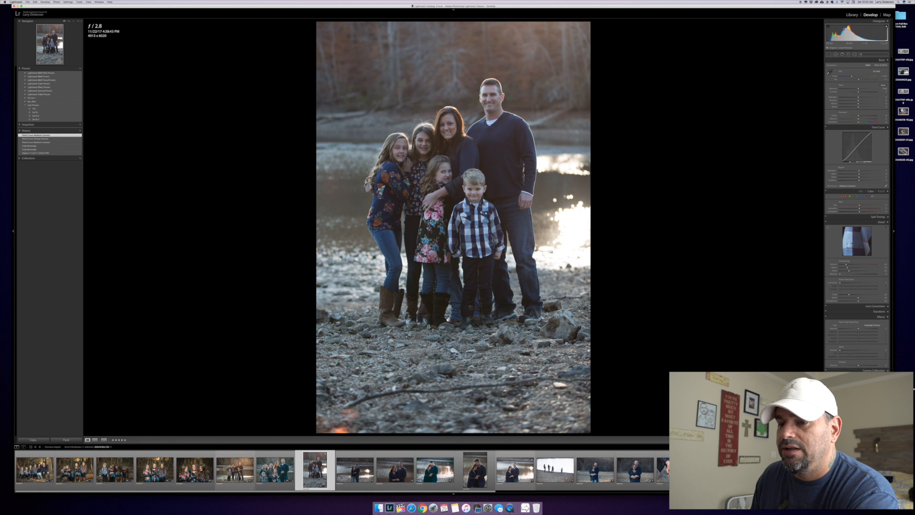
- Check the edited horizontal lakeshore photo as a reference, then slightly increase the vertical photo's sharpening amount
click(235, 469)
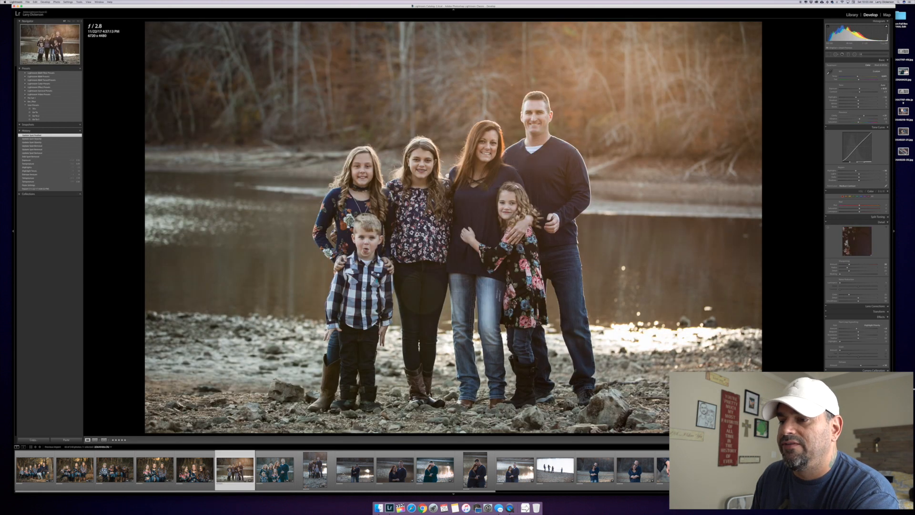
click(315, 469)
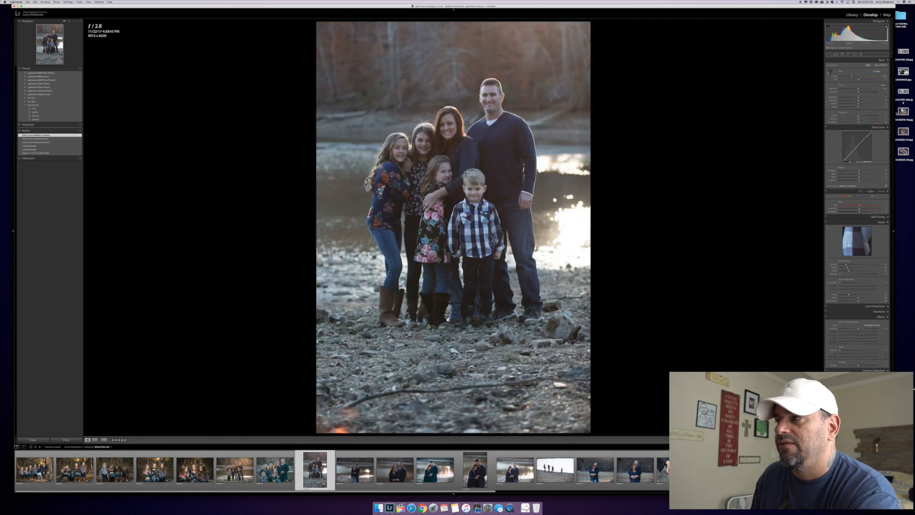
drag(846, 264, 848, 264)
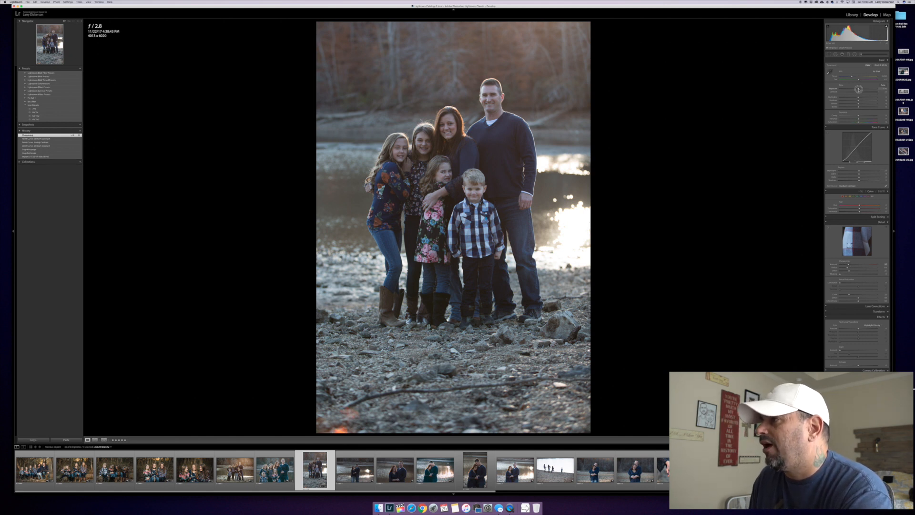
- Adjust the exposure and raise the contrast of the vertical lakeshore photo, and add a small amount of clarity
drag(858, 89, 866, 92)
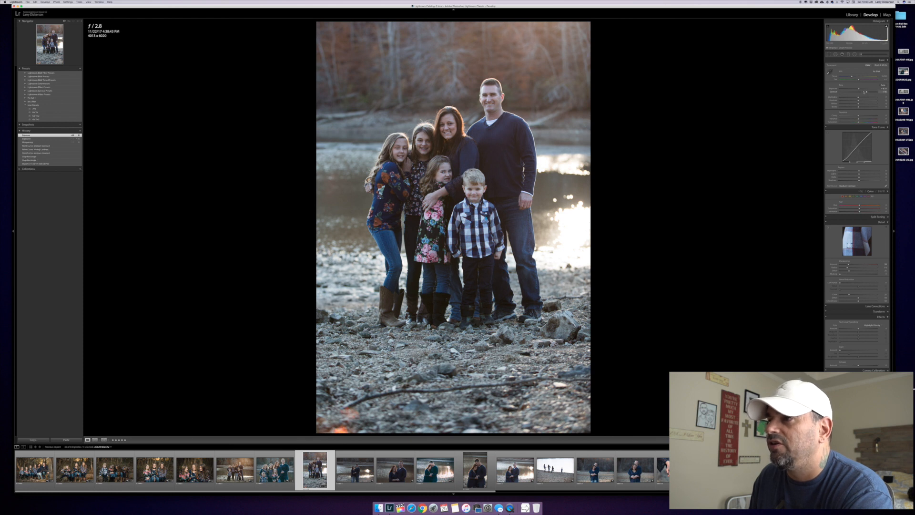
drag(859, 116, 882, 117)
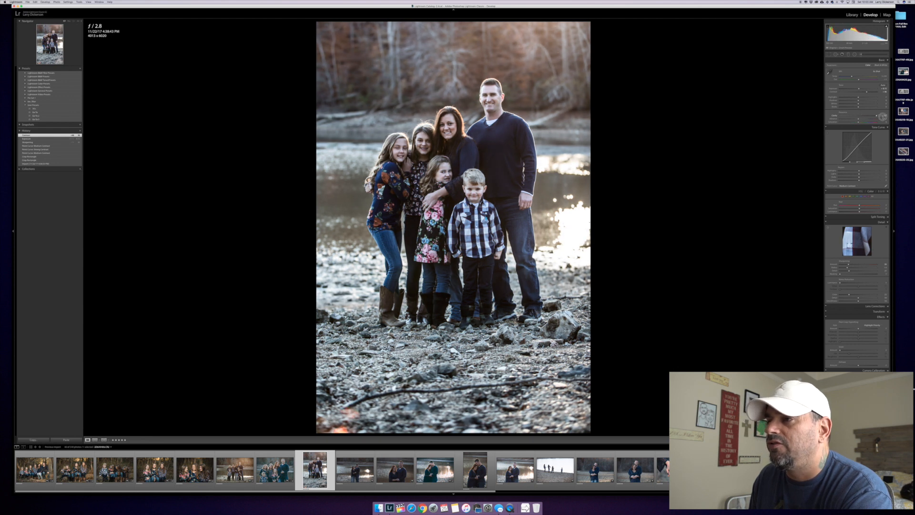
drag(882, 117, 862, 116)
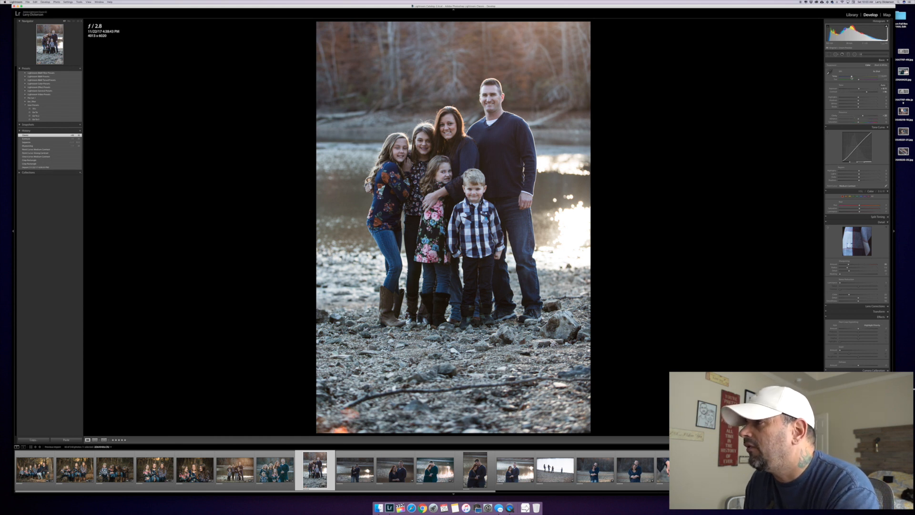
- Warm the vertical lakeshore photo's white balance temperature to match the edited horizontal lakeshore photo
click(852, 76)
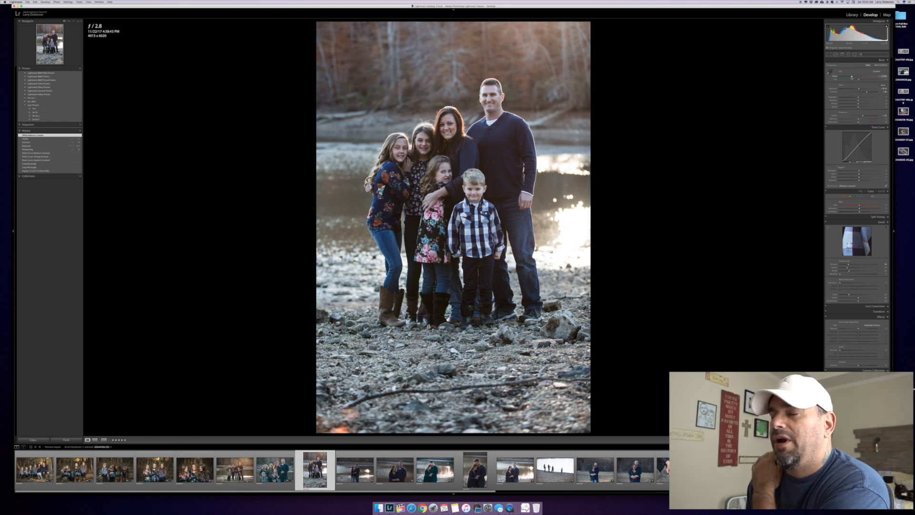
drag(852, 77, 852, 76)
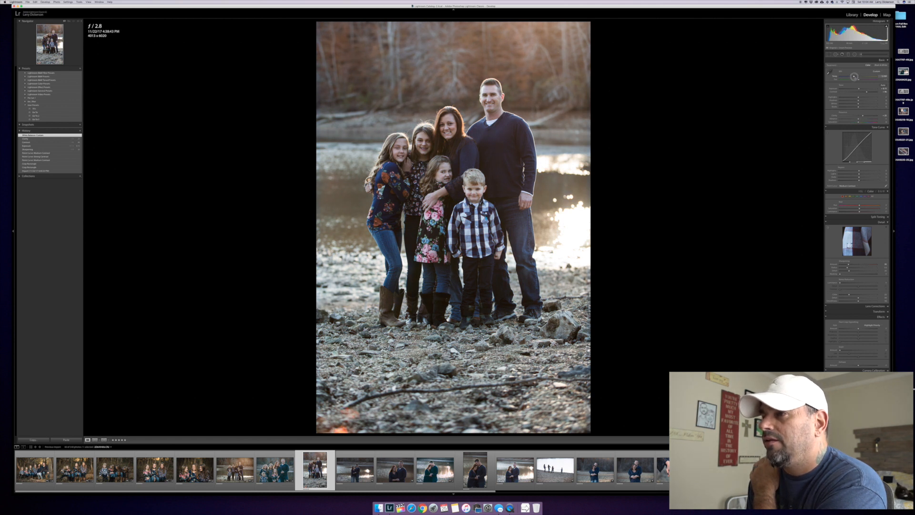
drag(854, 76, 854, 76)
click(243, 472)
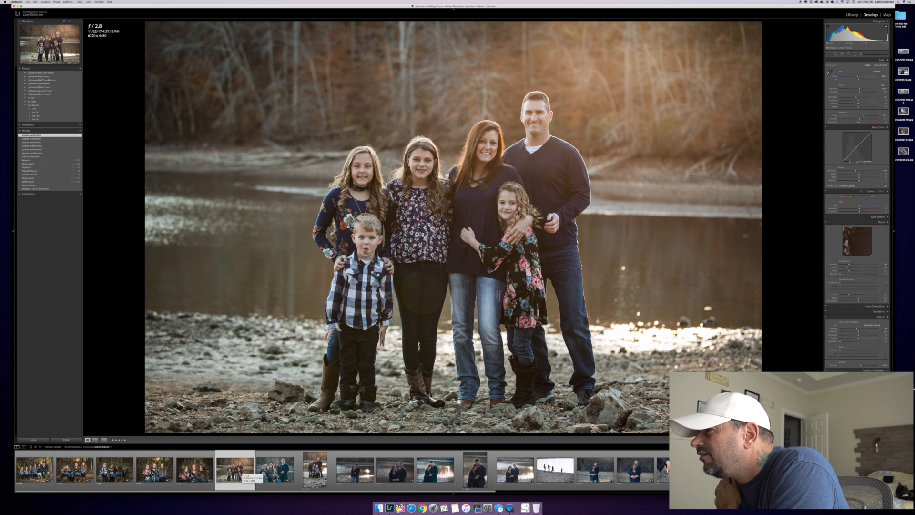
click(315, 470)
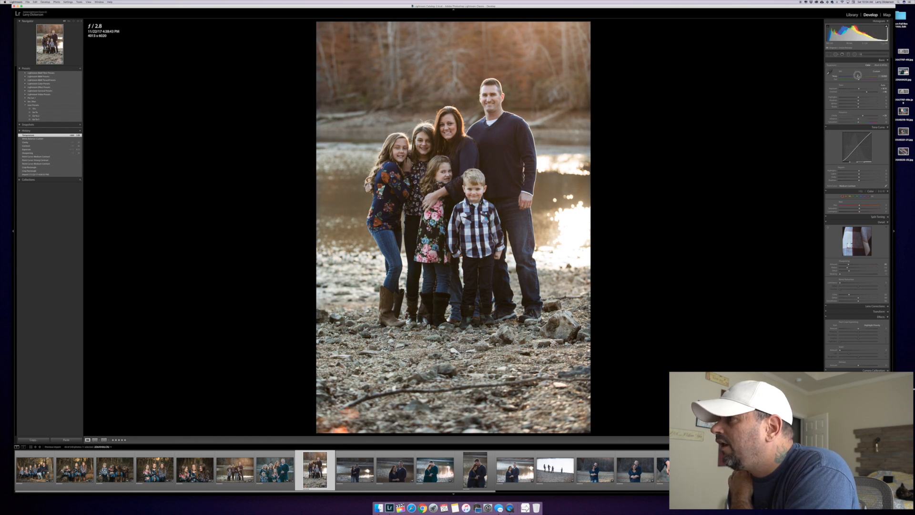
drag(858, 75, 857, 75)
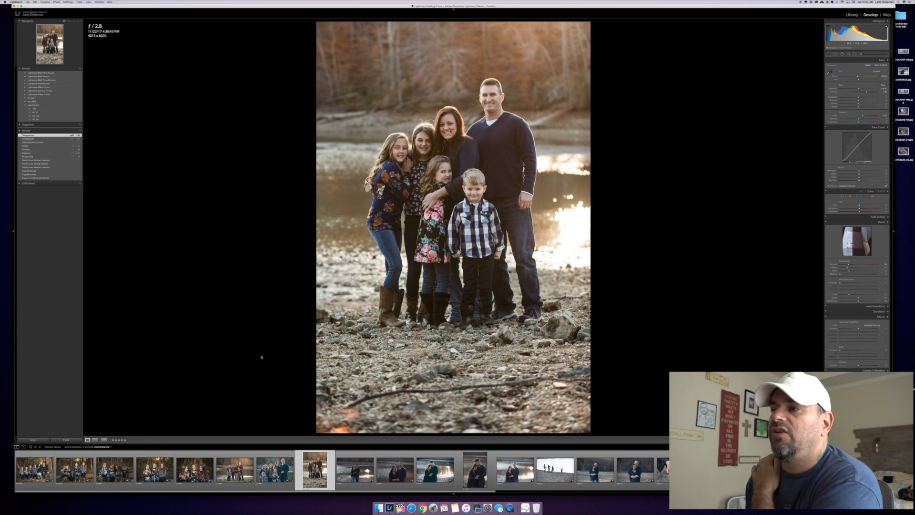
click(235, 470)
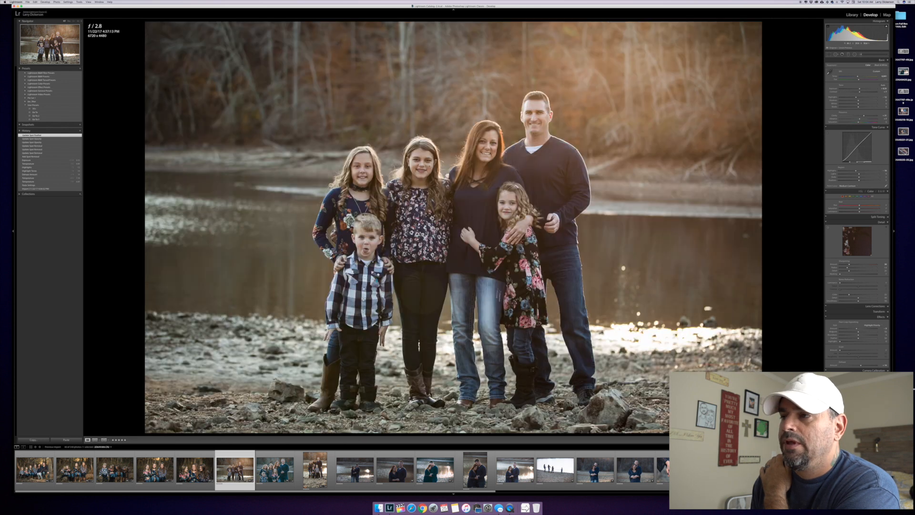
right_click(428, 163)
mouse_move(434, 165)
click(500, 179)
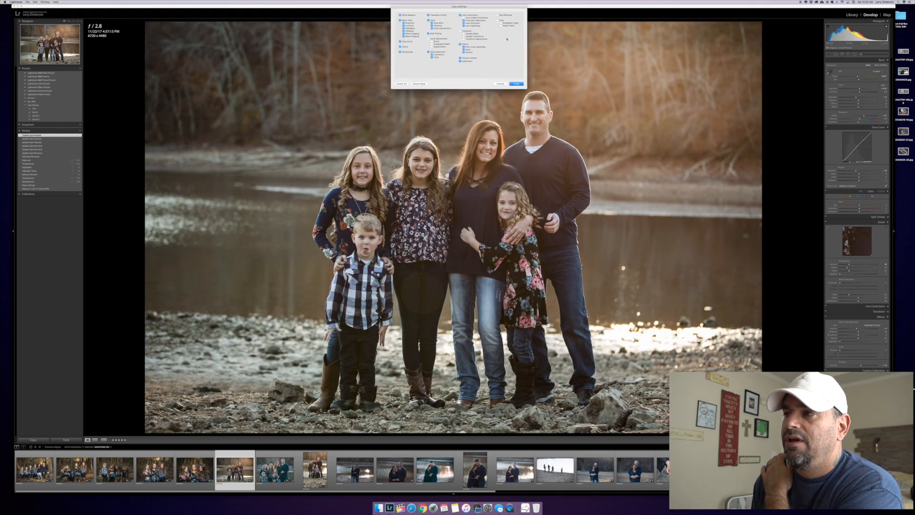
click(500, 84)
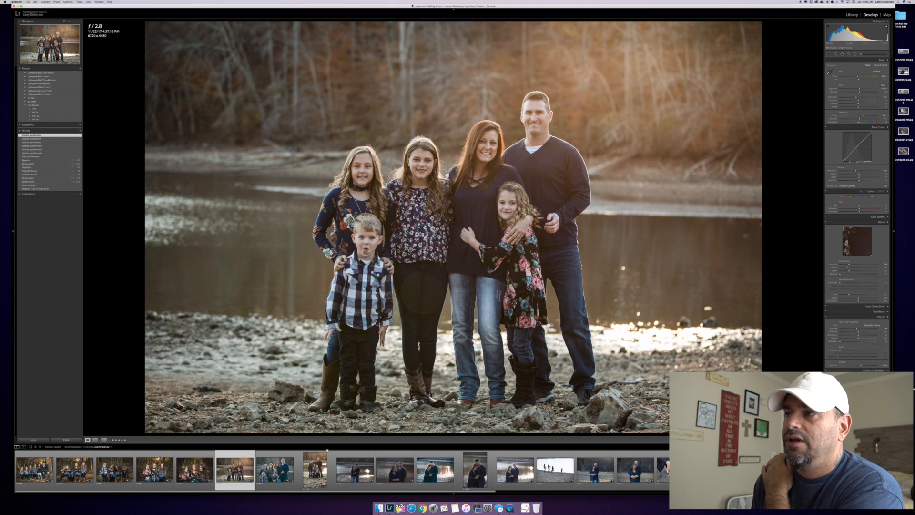
- Return to the vertical lakeshore photo and fine-tune its white balance temperature
click(315, 469)
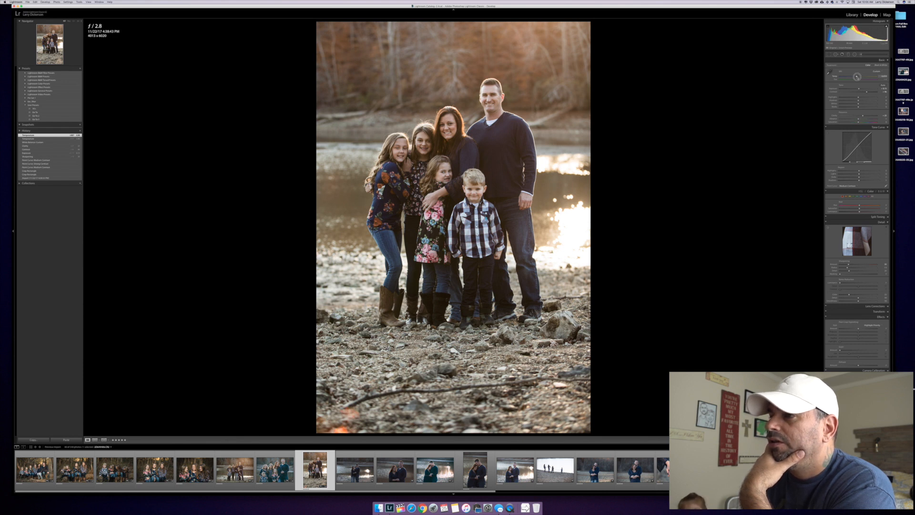
drag(857, 77, 857, 77)
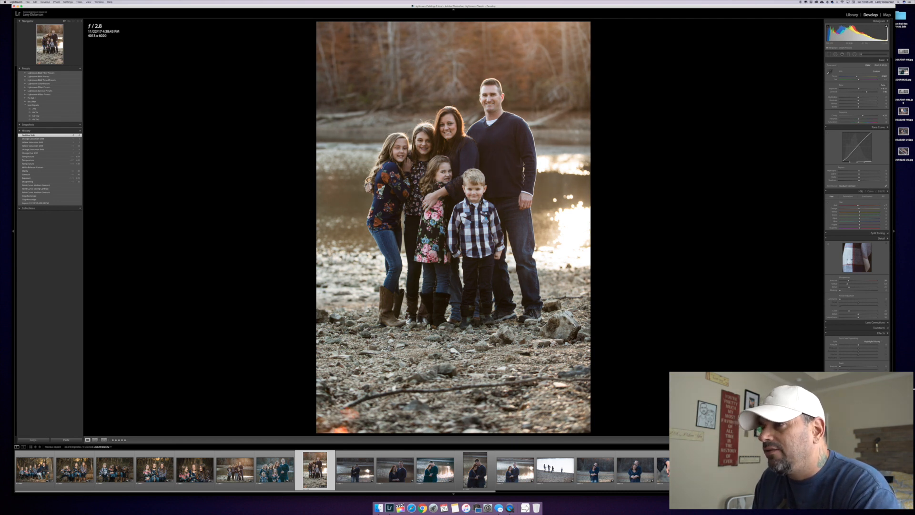
- Add a slight positive Dehaze amount to the vertical lakeshore photo and compare it with the original side by side
drag(859, 382, 860, 382)
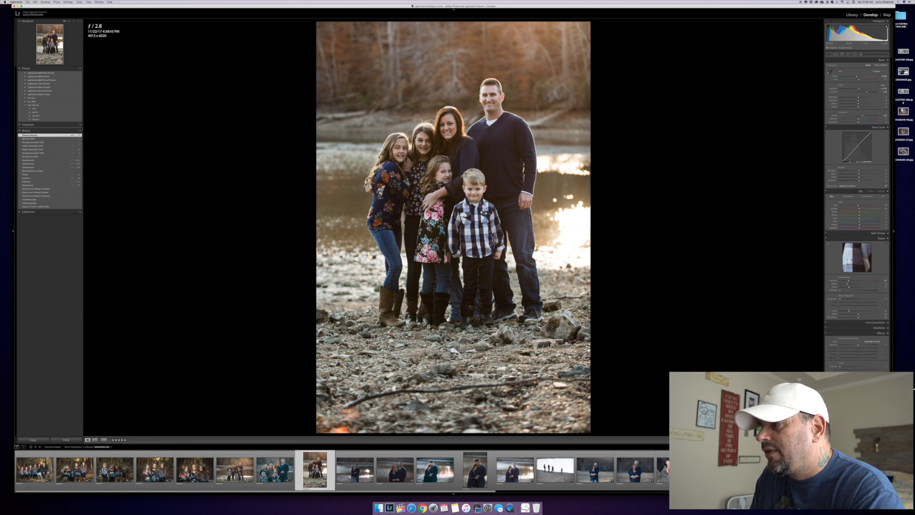
drag(858, 382, 861, 382)
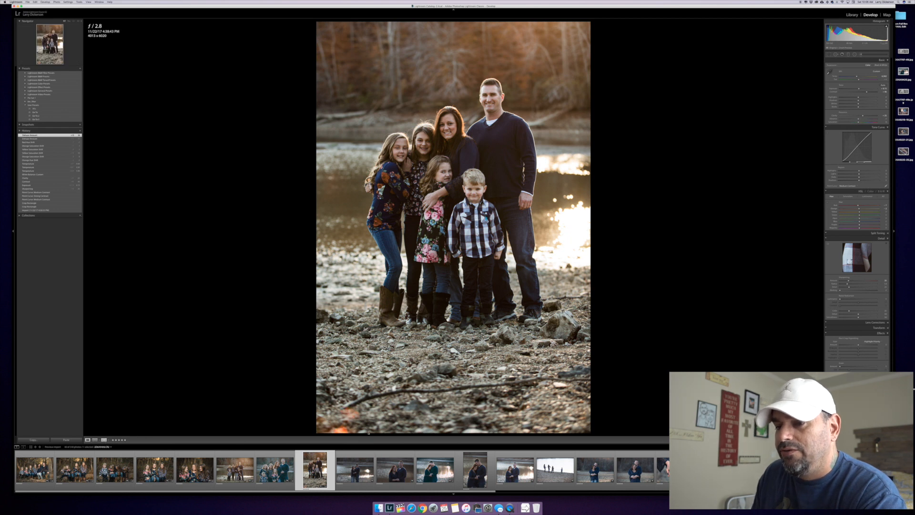
key(y)
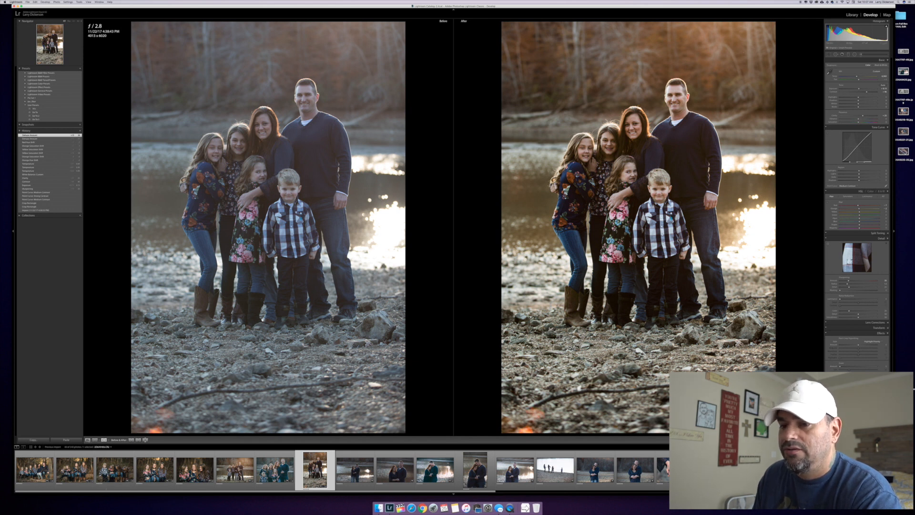
click(87, 439)
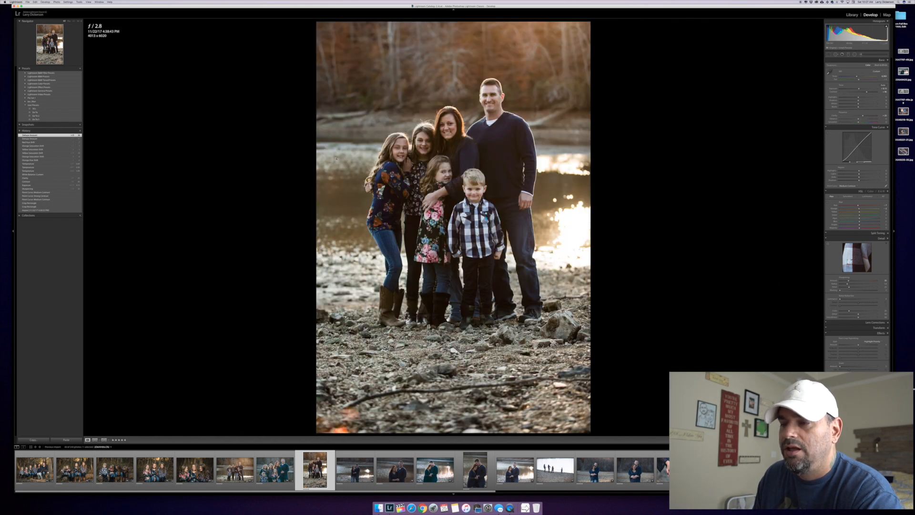
- Heal the small bright speck in the blurred trees above the father's shoulder side using the Spot Removal tool
click(557, 54)
drag(698, 191, 696, 126)
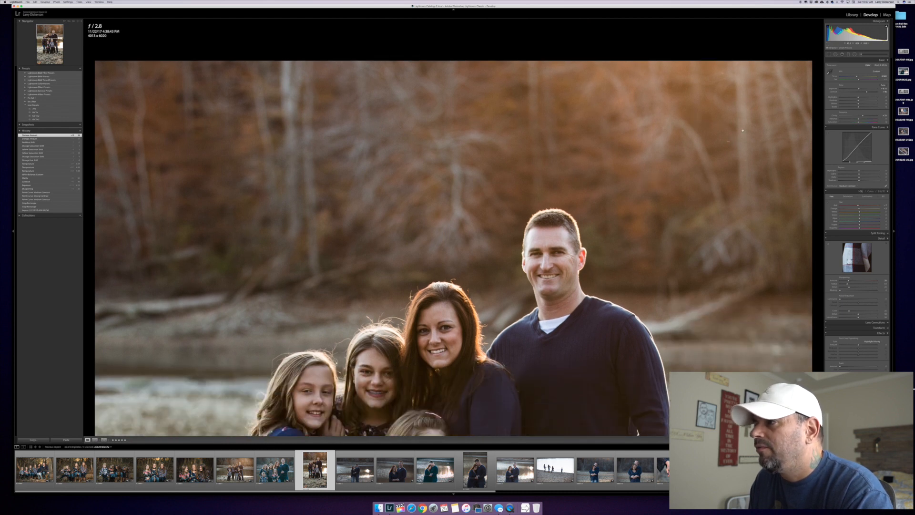
click(835, 55)
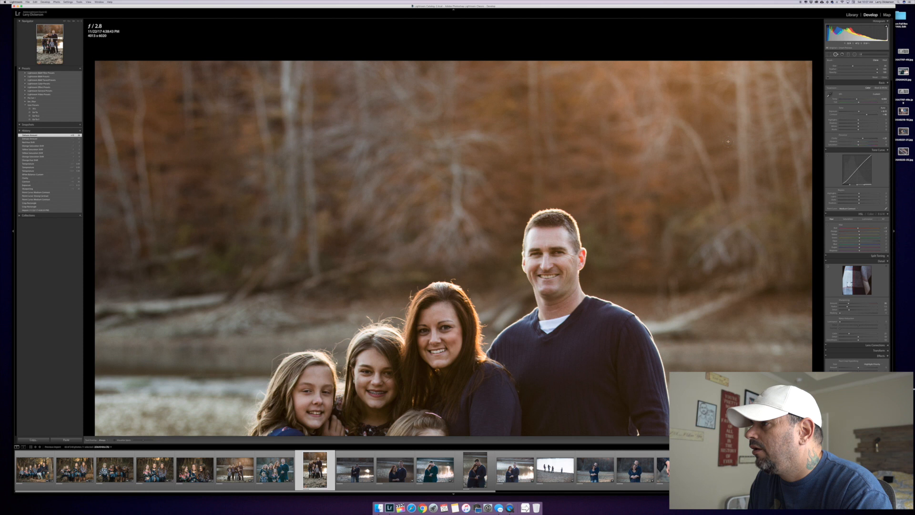
click(727, 141)
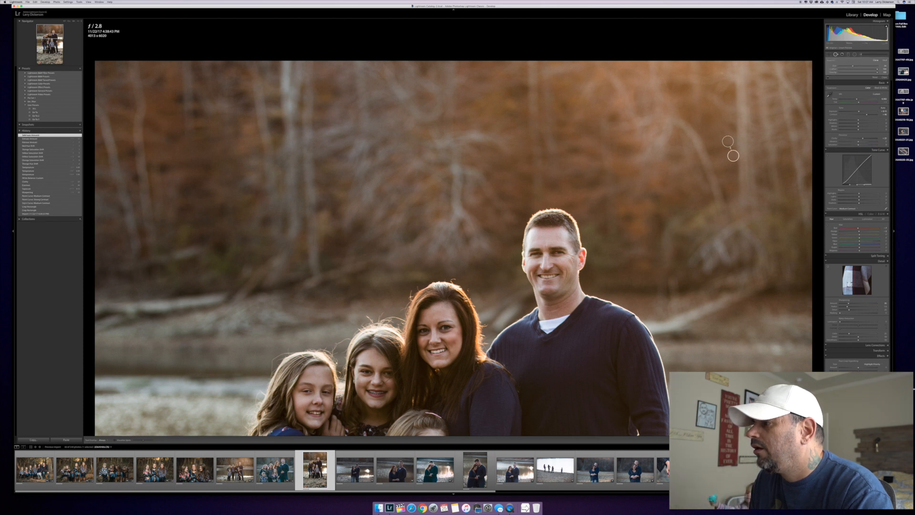
key(q)
click(665, 350)
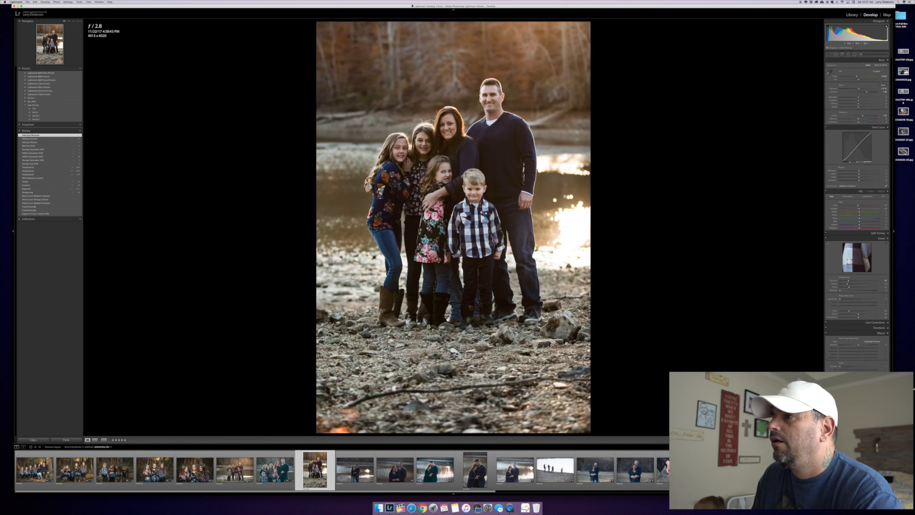
- Inspect the rocky foreground below the family's feet at close range for distracting spots, including the lower corner with orange flare
click(428, 295)
drag(429, 296, 429, 62)
drag(325, 274, 315, 150)
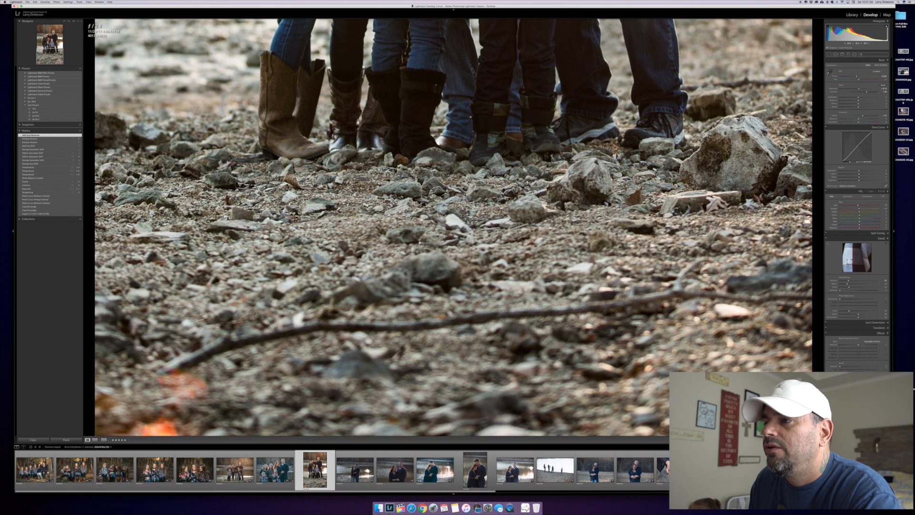
click(486, 216)
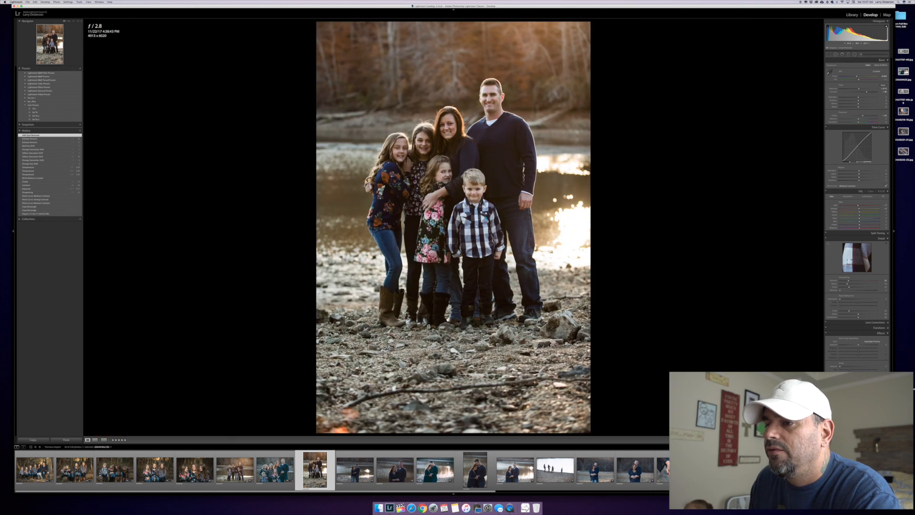